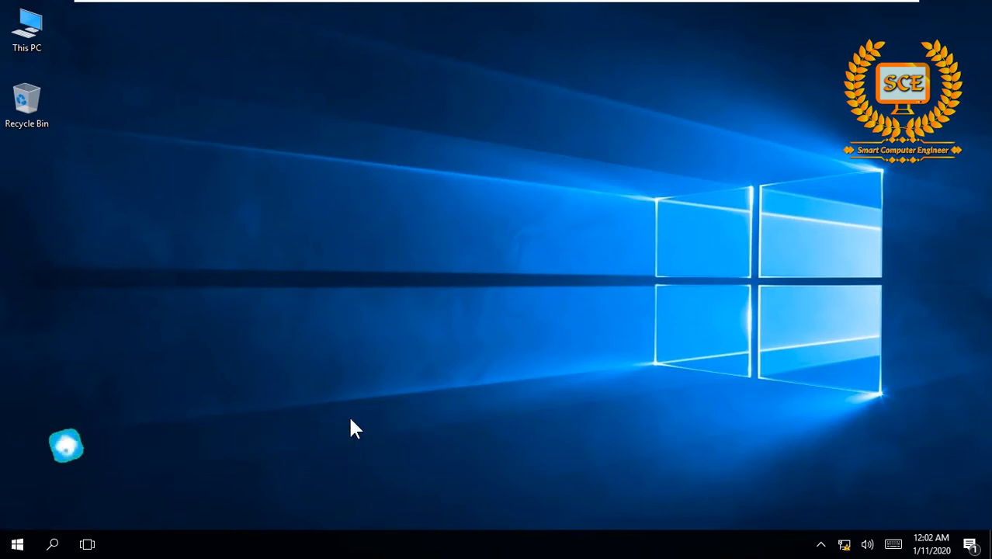
# - Open Computer Management for this PC and display Disk Management
pyautogui.rightClick(27, 44)
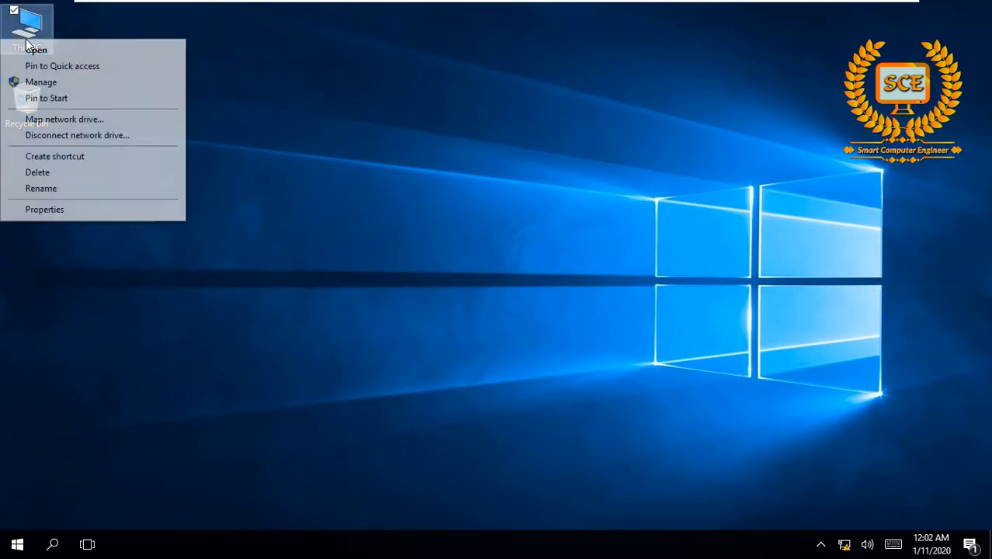
pyautogui.click(45, 86)
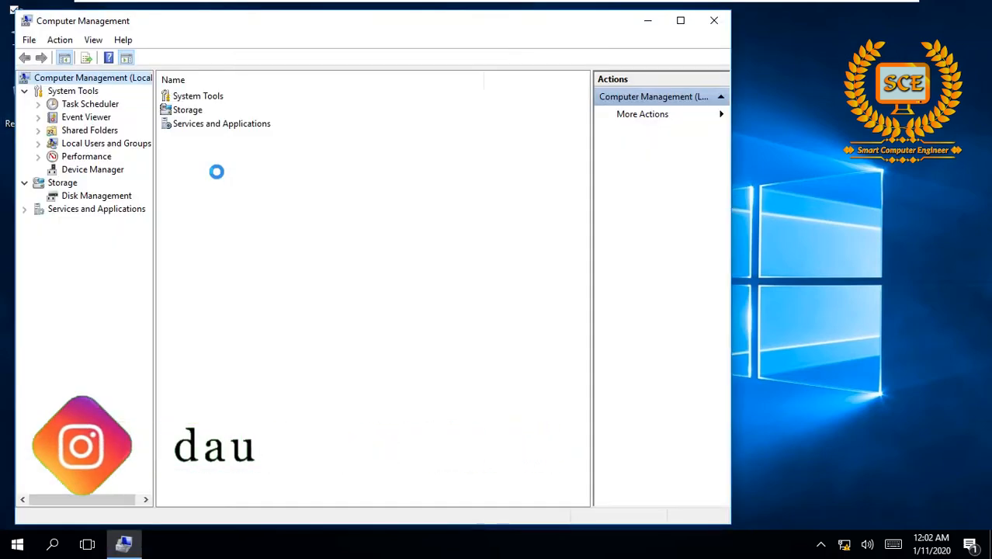
pyautogui.click(118, 200)
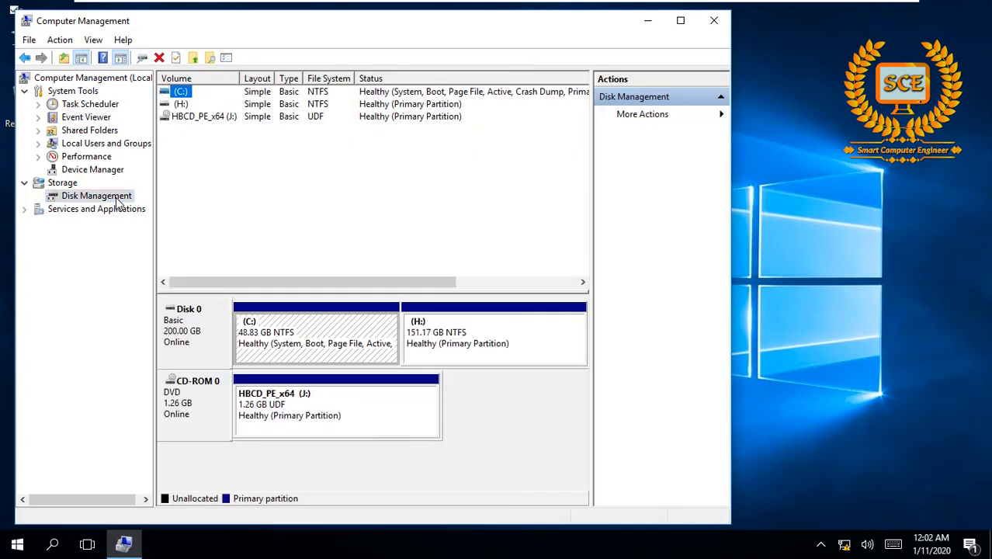
# - Check the drives listed in This PC and return to Disk Management
pyautogui.click(647, 21)
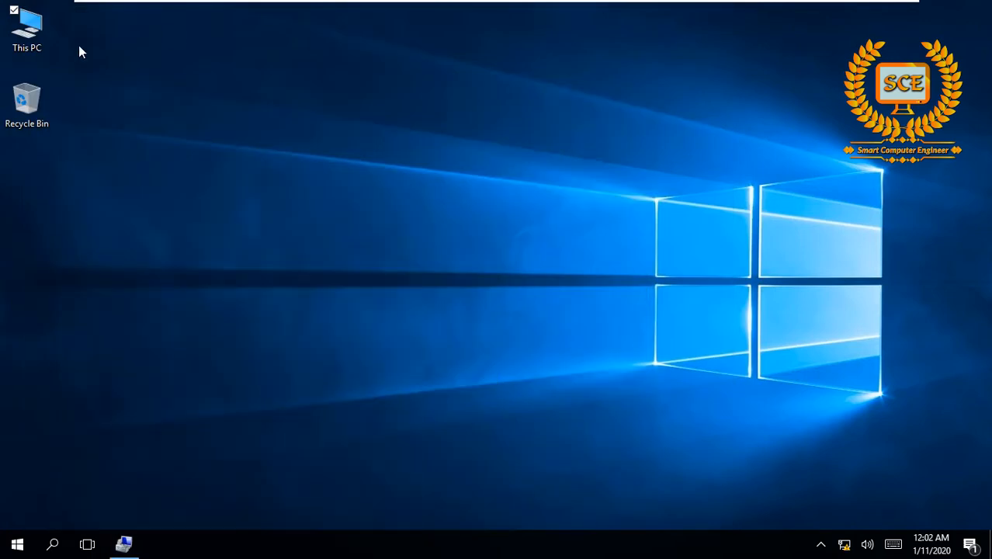
pyautogui.doubleClick(38, 29)
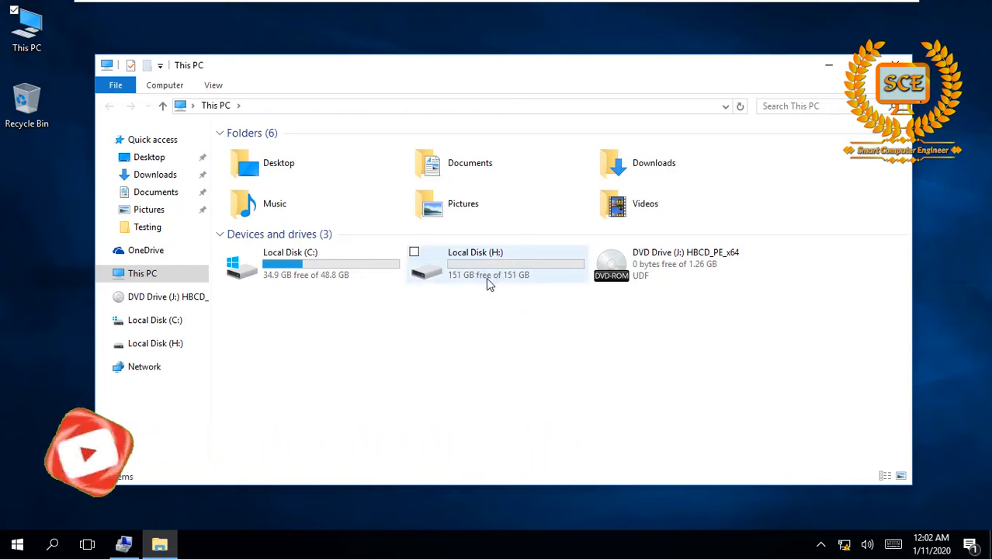
pyautogui.click(125, 544)
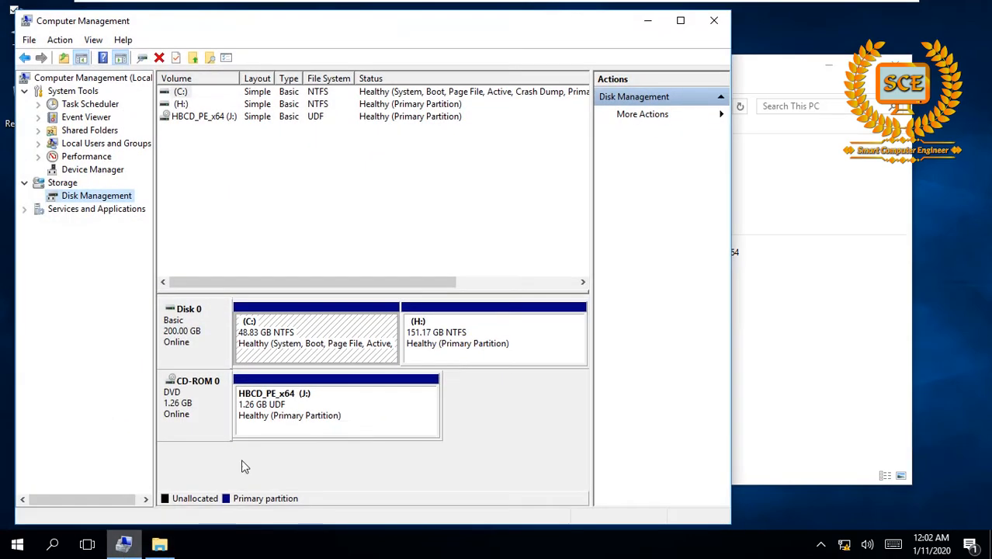
# - Start shrinking volume H: and enter 100000 MB as the amount of space to shrink
pyautogui.rightClick(486, 328)
pyautogui.click(473, 389)
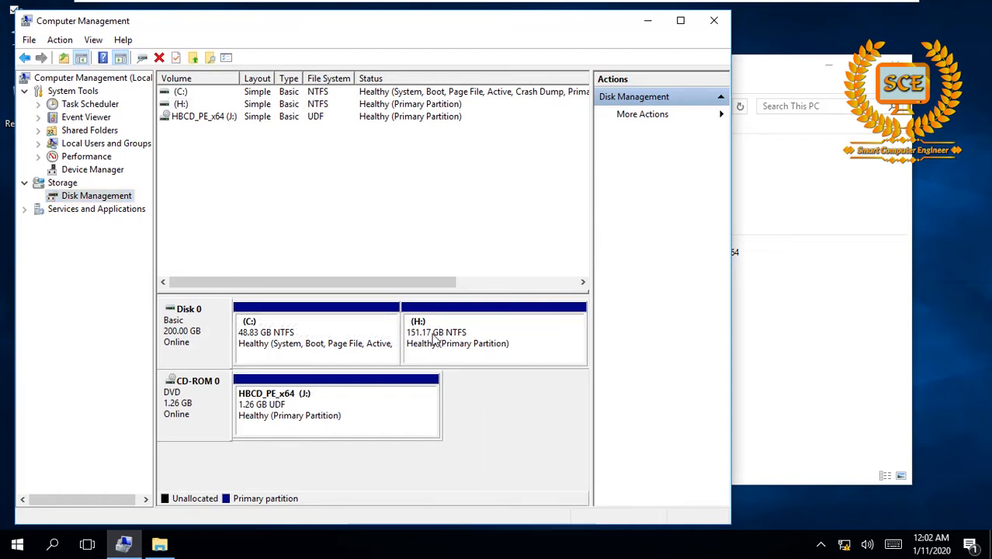
pyautogui.rightClick(520, 328)
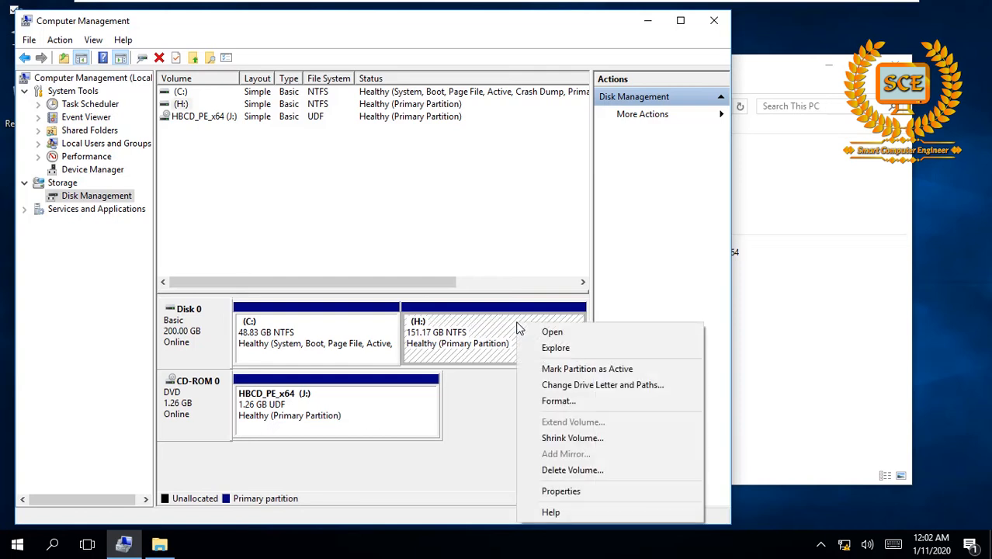
pyautogui.click(572, 439)
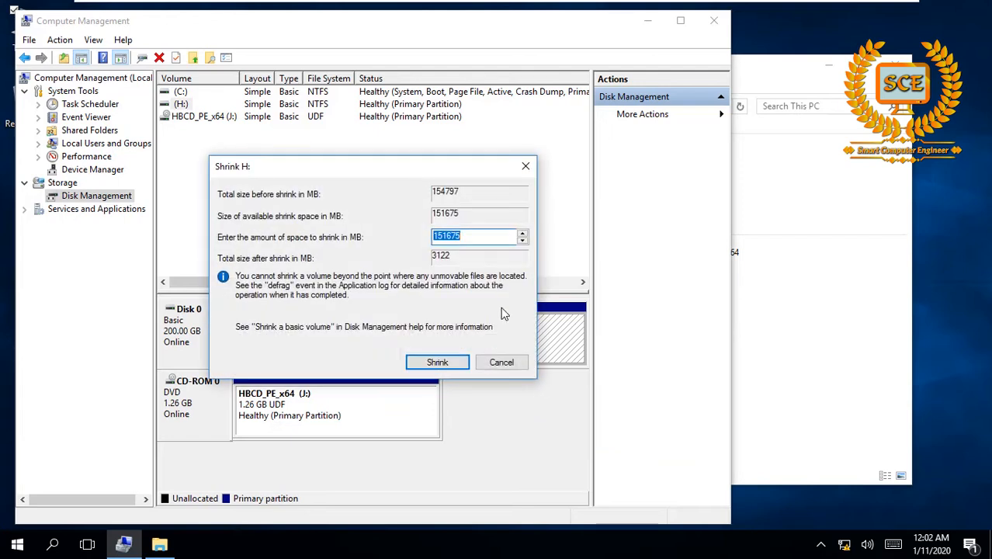
pyautogui.moveTo(467, 236); pyautogui.dragTo(434, 236)
pyautogui.write('10000')
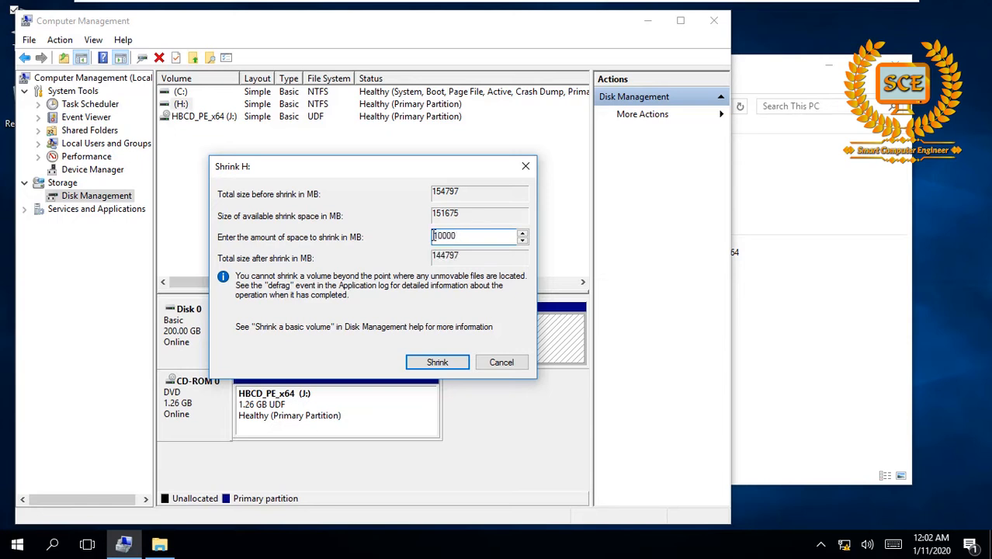
pyautogui.write('0')
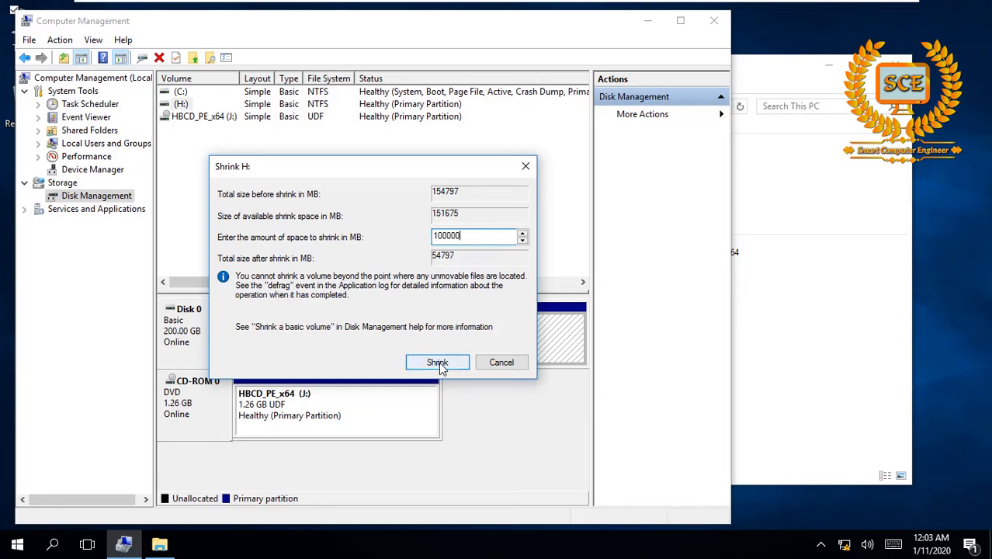
# - Change the amount of space to shrink to 102400 MB
pyautogui.doubleClick(468, 237)
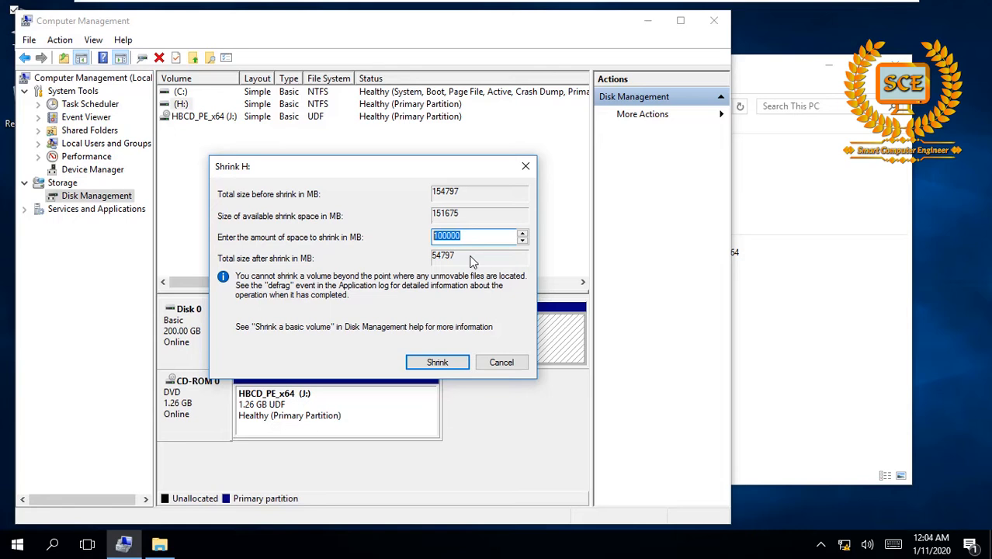
pyautogui.click(476, 236)
pyautogui.press('BackSpace')
pyautogui.press('BackSpace')
pyautogui.press('BackSpace')
pyautogui.press('BackSpace')
pyautogui.write('2400')
pyautogui.moveTo(460, 236); pyautogui.dragTo(436, 239)
pyautogui.click(470, 237)
pyautogui.moveTo(460, 237); pyautogui.dragTo(434, 239)
pyautogui.click(464, 236)
pyautogui.moveTo(464, 236); pyautogui.dragTo(426, 240)
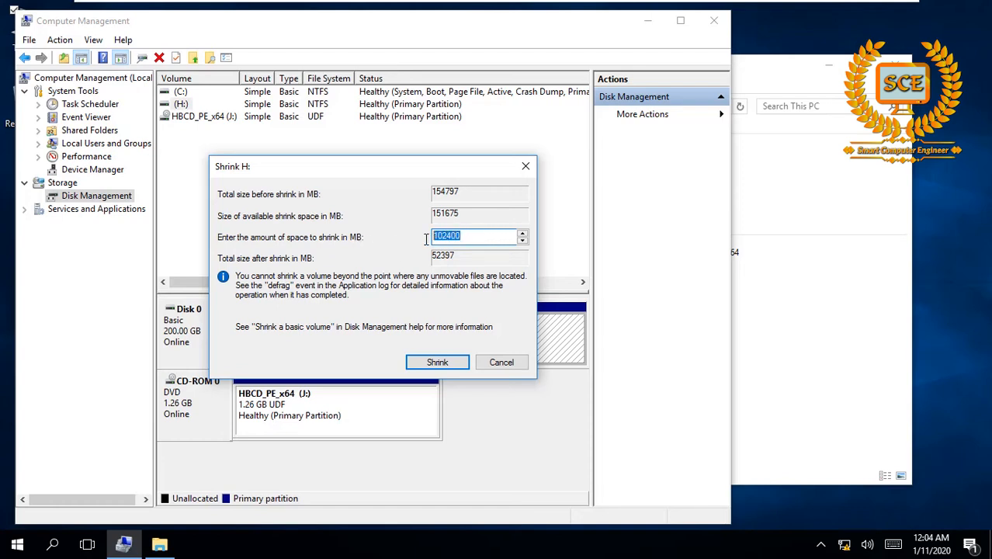
# - Re-enter 102400 MB as the amount of space and shrink volume H:
pyautogui.click(476, 237)
pyautogui.press('BackSpace')
pyautogui.press('BackSpace')
pyautogui.press('BackSpace')
pyautogui.press('BackSpace')
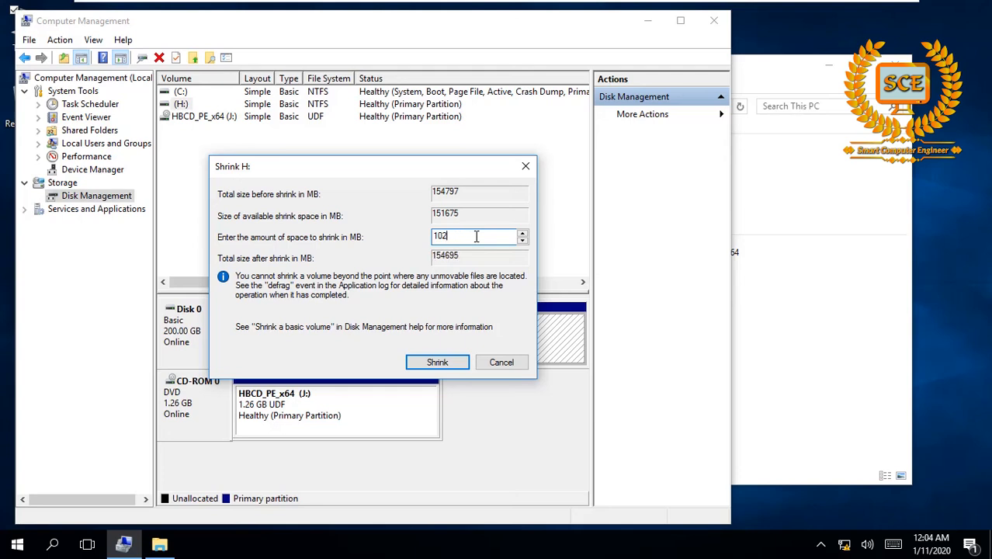
pyautogui.write('0000')
pyautogui.press('BackSpace')
pyautogui.press('BackSpace')
pyautogui.press('BackSpace')
pyautogui.write('40')
pyautogui.press('BackSpace')
pyautogui.press('BackSpace')
pyautogui.press('BackSpace')
pyautogui.write('2400')
pyautogui.click(437, 363)
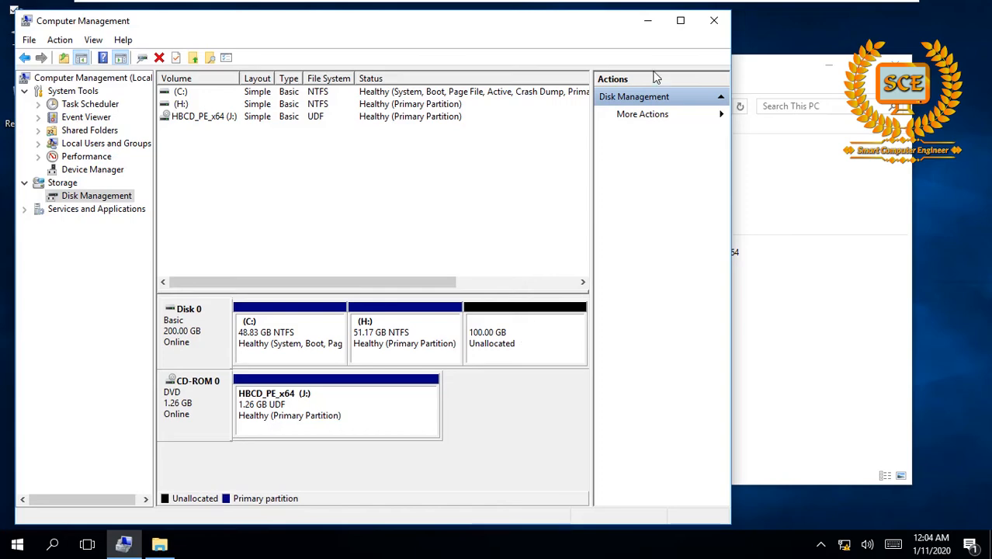
# - Look over the drives in This PC after shrinking volume H:
pyautogui.click(650, 22)
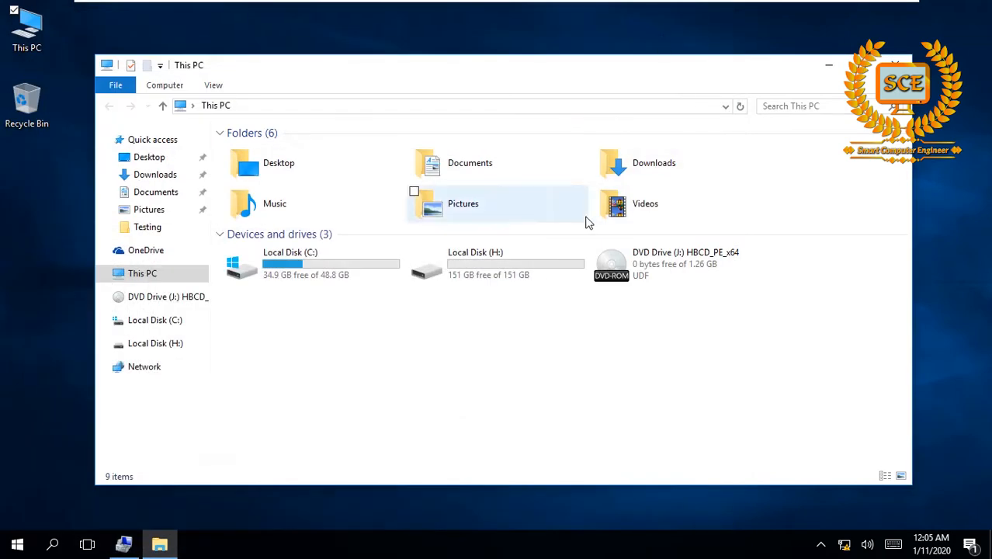
pyautogui.rightClick(470, 341)
pyautogui.click(401, 399)
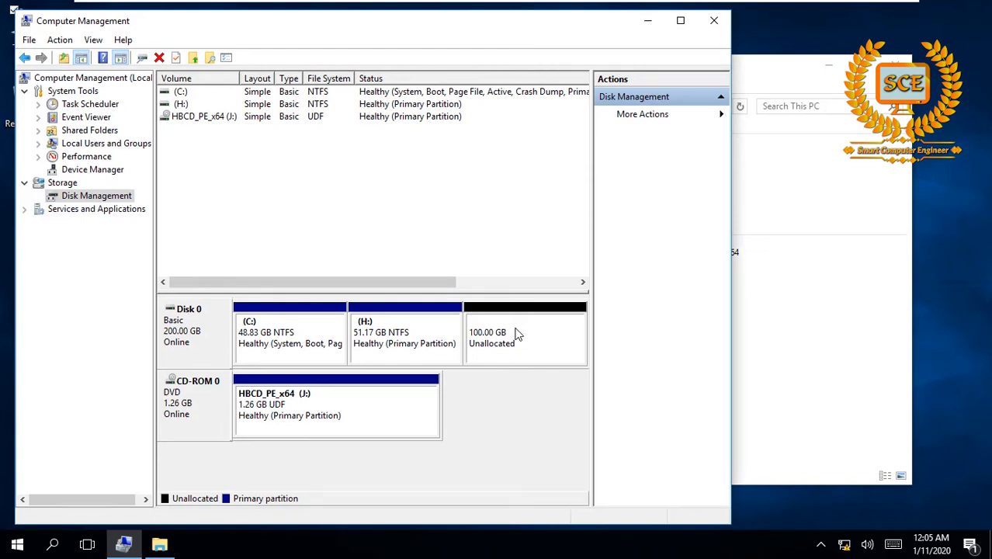
# - Start a new simple volume in the unallocated space on Disk 0 with a size of 51200 MB
pyautogui.rightClick(520, 331)
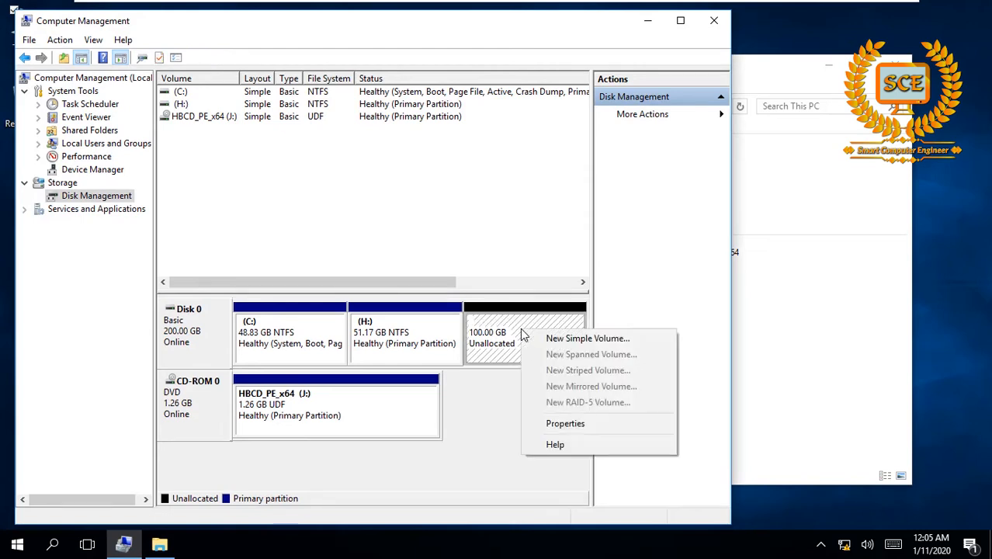
pyautogui.click(551, 342)
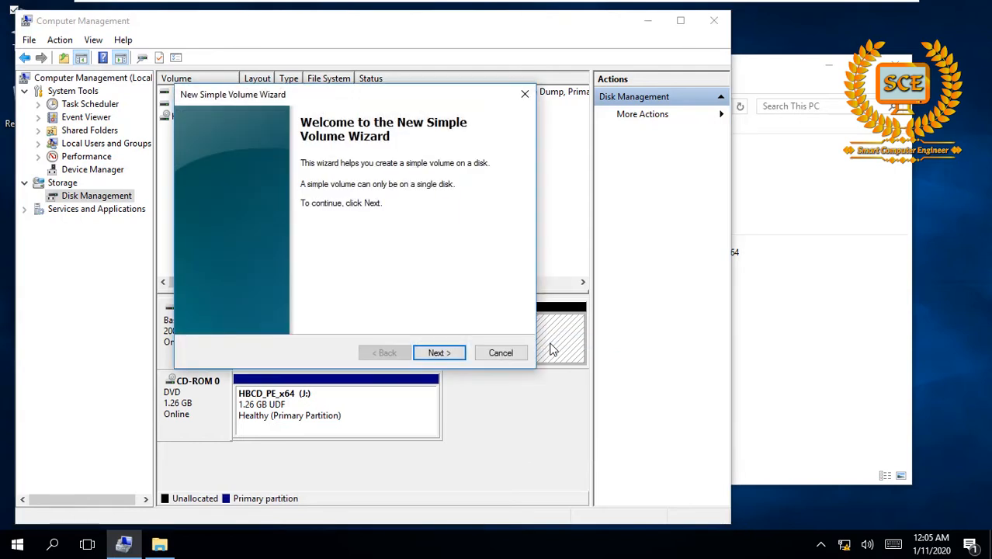
pyautogui.click(438, 353)
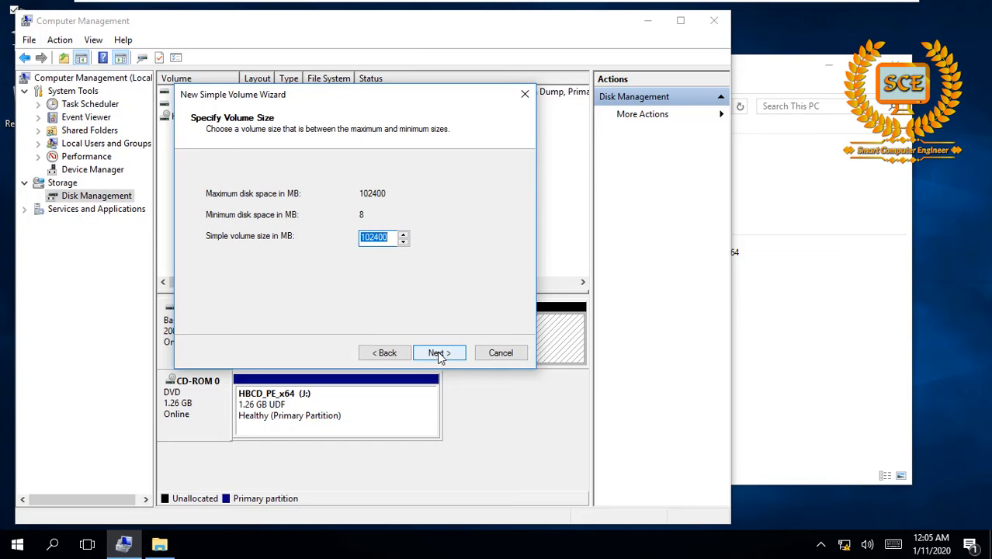
pyautogui.write('51200')
pyautogui.click(439, 354)
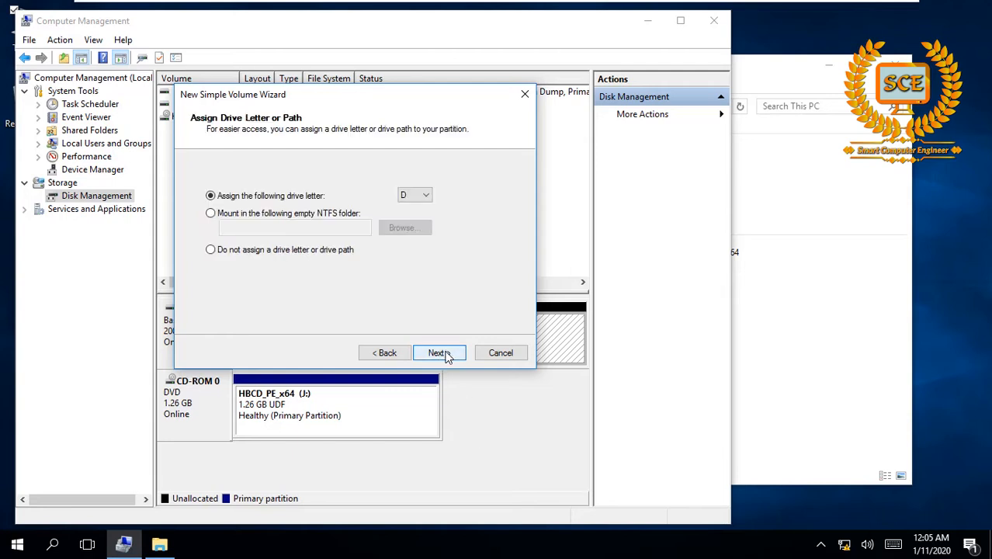
# - Assign drive letter Y, label the volume Testing and create it with NTFS quick format
pyautogui.click(425, 195)
pyautogui.click(413, 410)
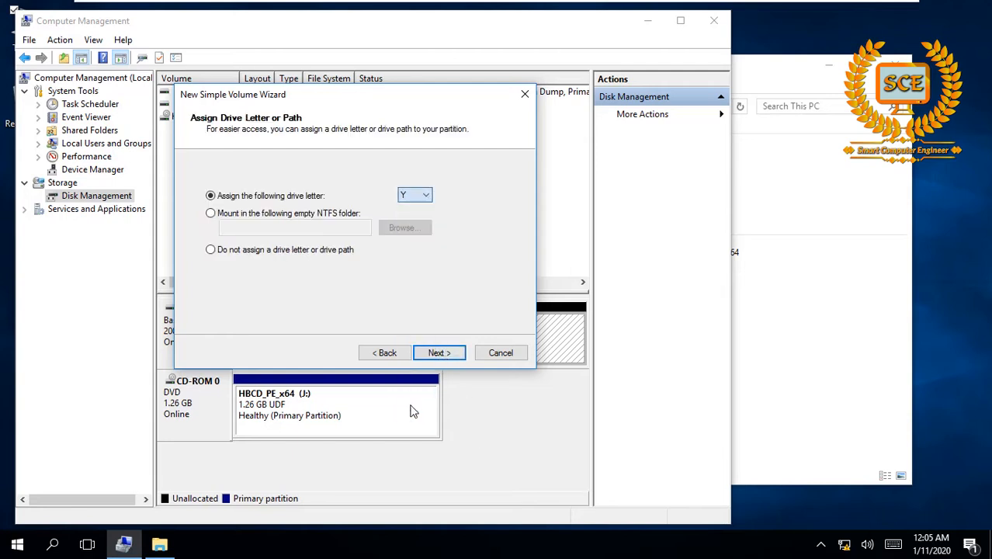
pyautogui.click(439, 352)
pyautogui.moveTo(390, 266); pyautogui.dragTo(261, 280)
pyautogui.write('Testing')
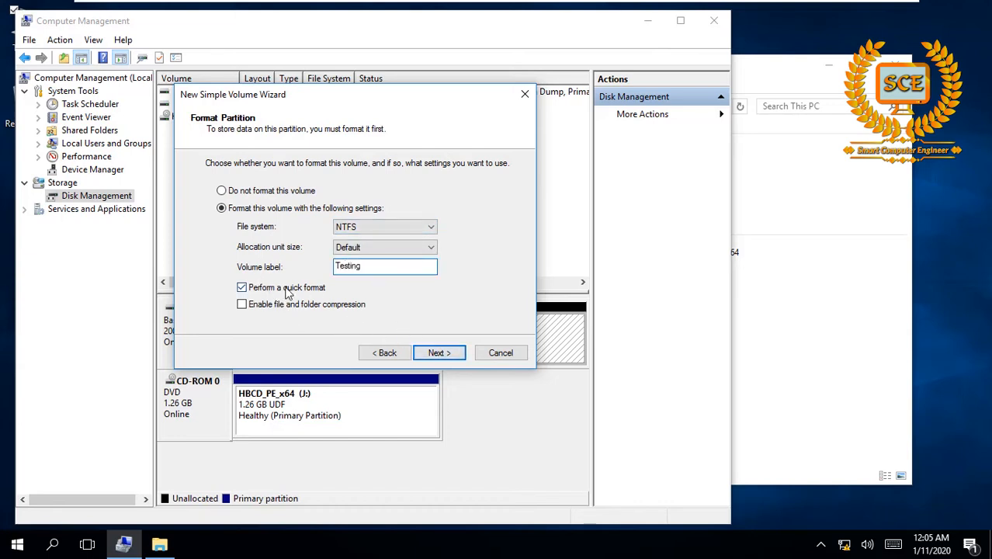
pyautogui.click(438, 353)
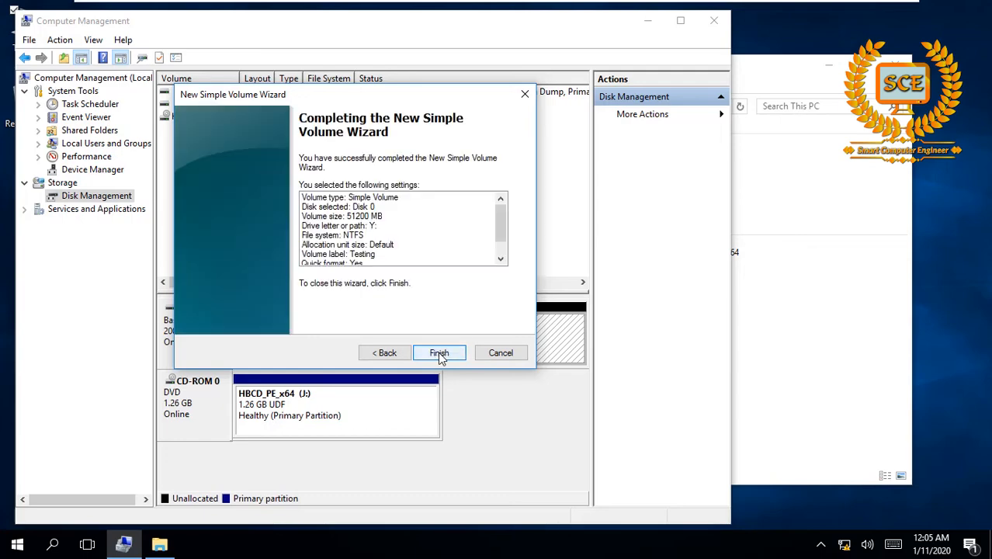
pyautogui.click(438, 352)
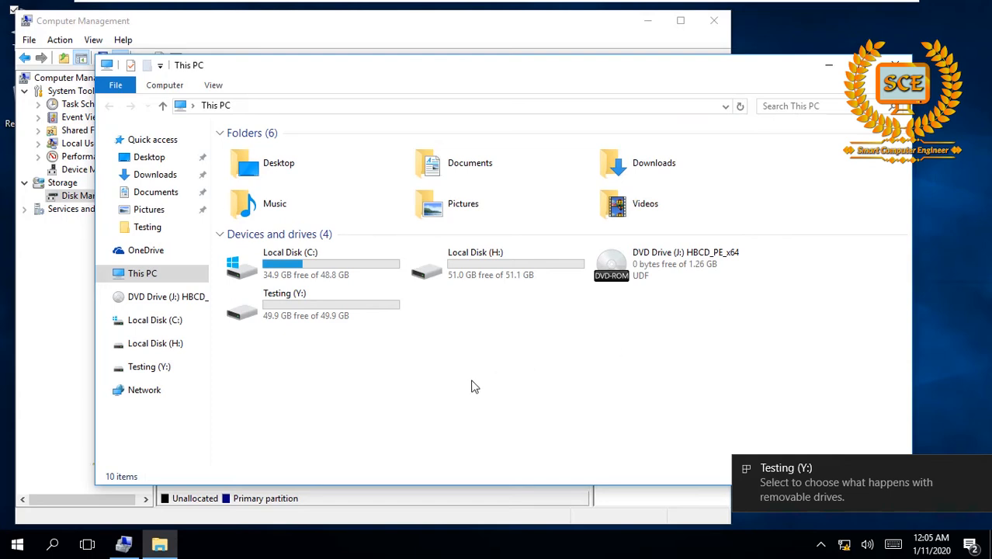
pyautogui.moveTo(288, 344); pyautogui.dragTo(320, 305)
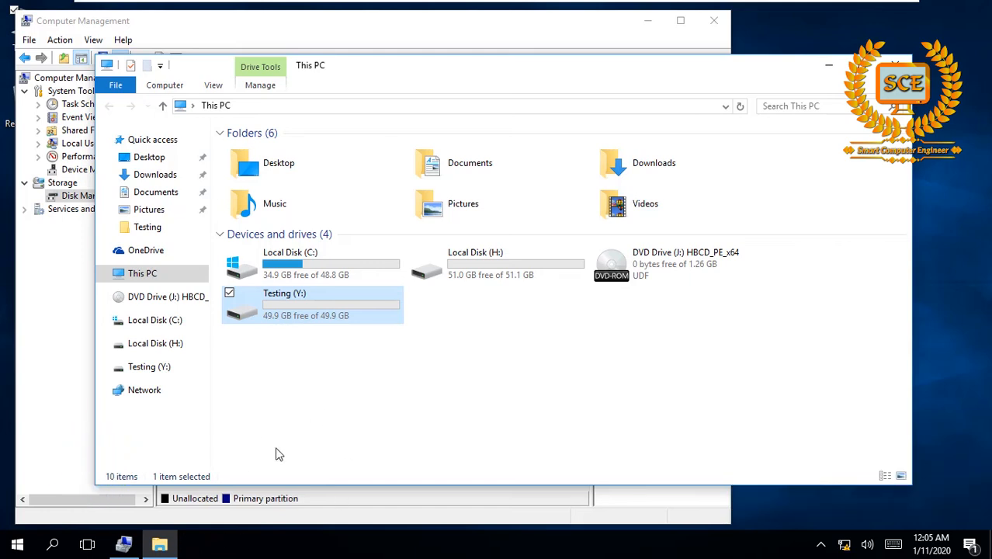
# - Start another simple volume in the remaining unallocated space, keeping the 51200 MB size and assigning drive letter Z
pyautogui.click(124, 544)
pyautogui.rightClick(533, 326)
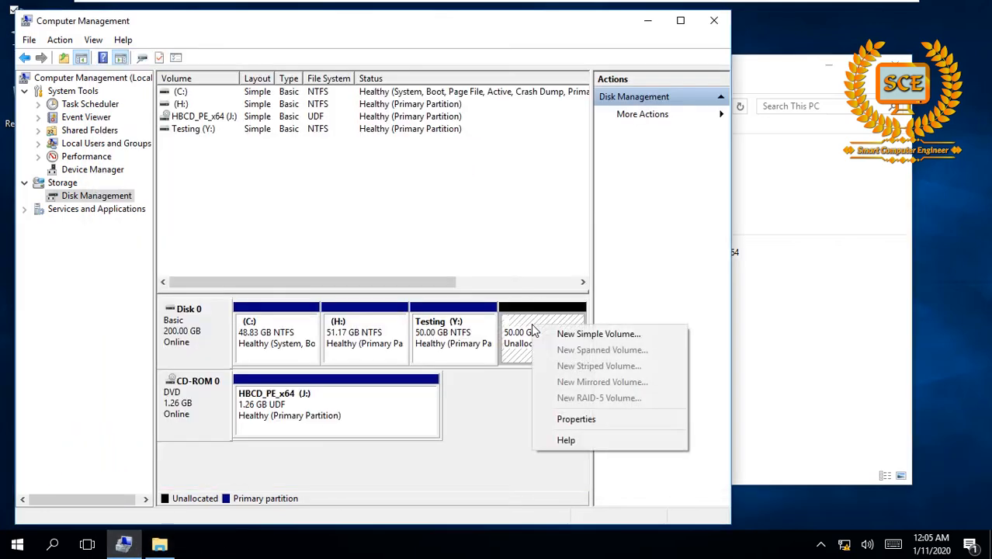
pyautogui.click(567, 342)
pyautogui.press('Return')
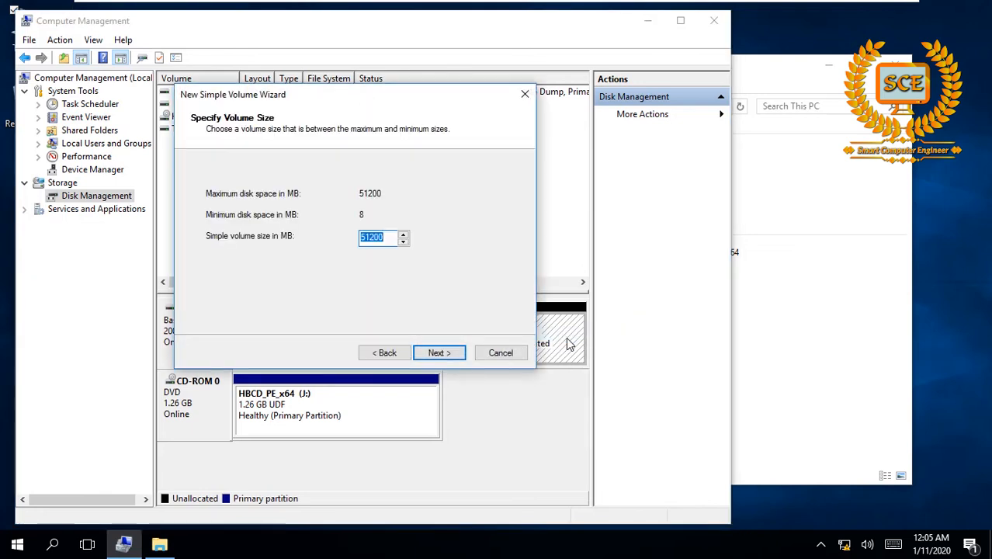
pyautogui.press('Return')
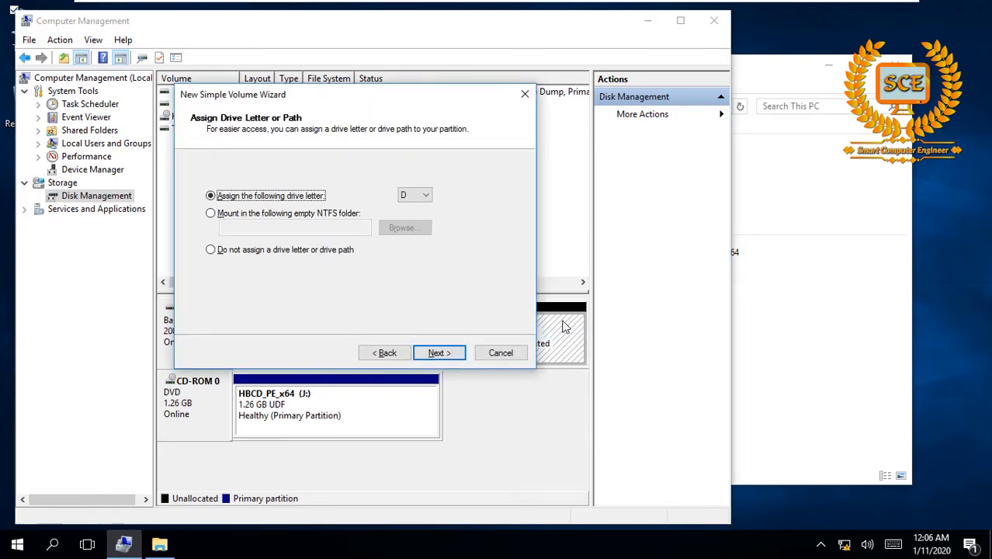
pyautogui.click(417, 195)
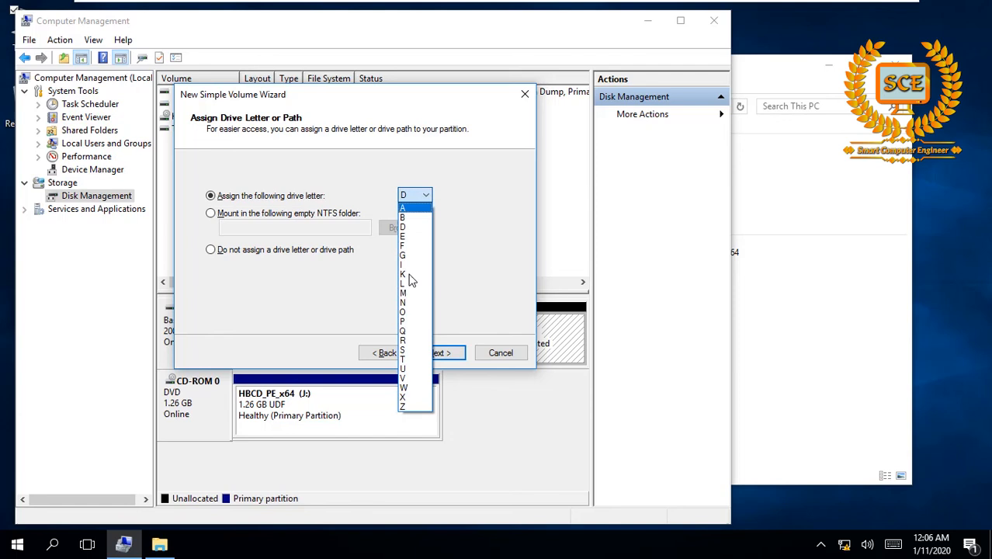
pyautogui.click(403, 404)
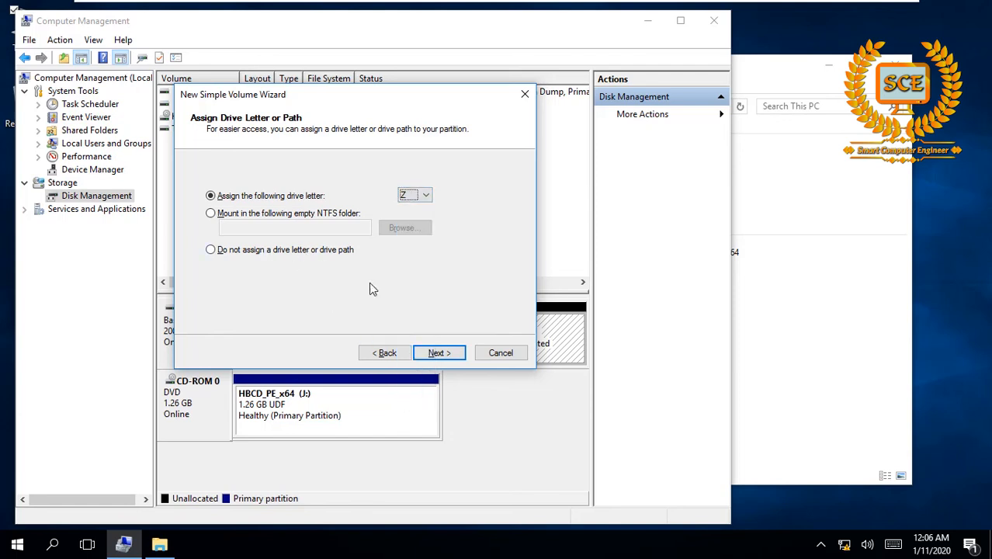
pyautogui.click(439, 353)
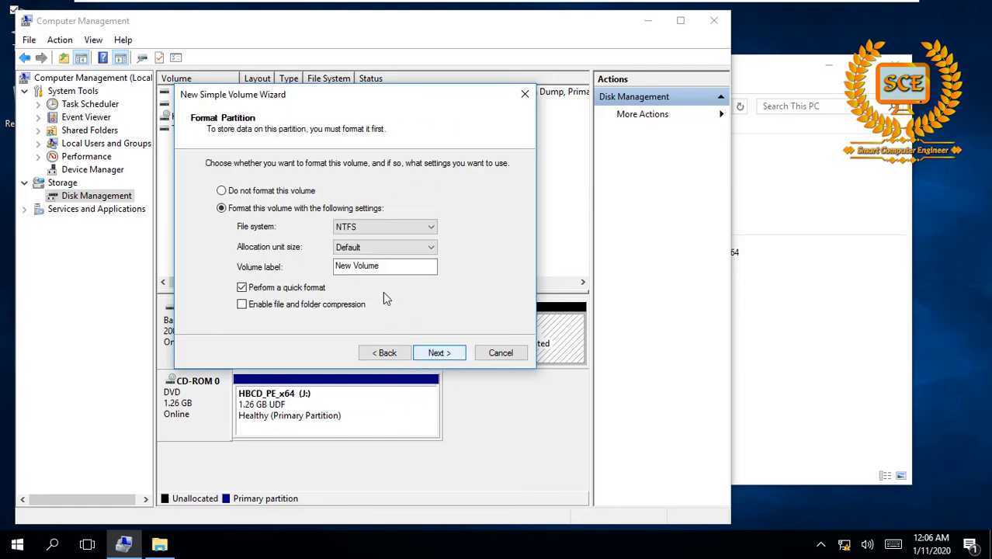
# - Label the new volume "For Data trensfering" and create it with NTFS quick format
pyautogui.moveTo(382, 267); pyautogui.dragTo(335, 269)
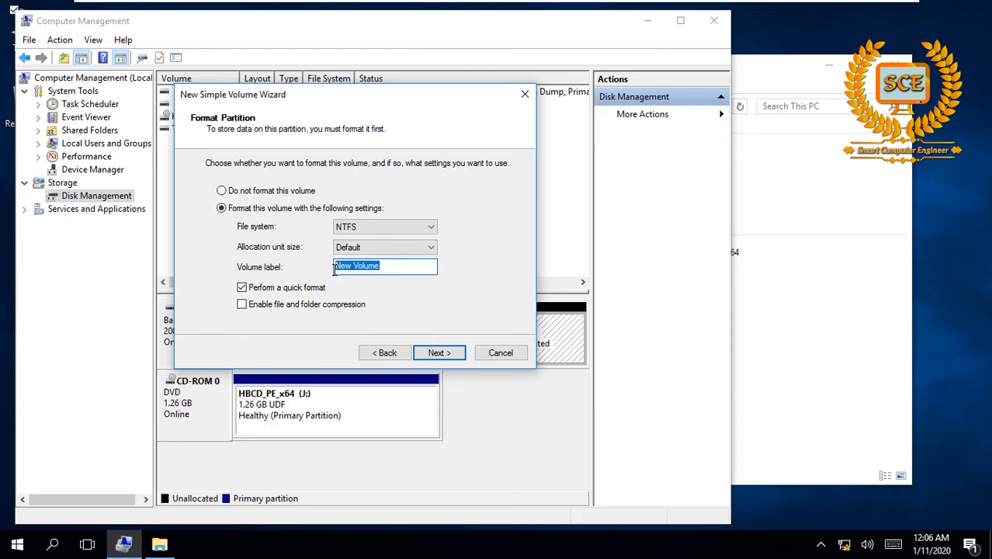
pyautogui.write('For Data trensfering')
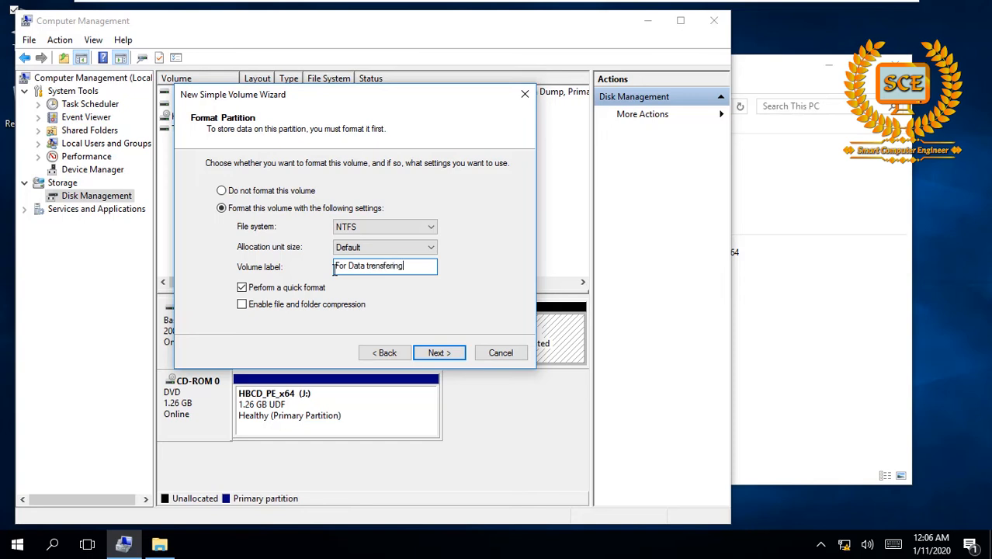
pyautogui.click(437, 352)
pyautogui.click(438, 353)
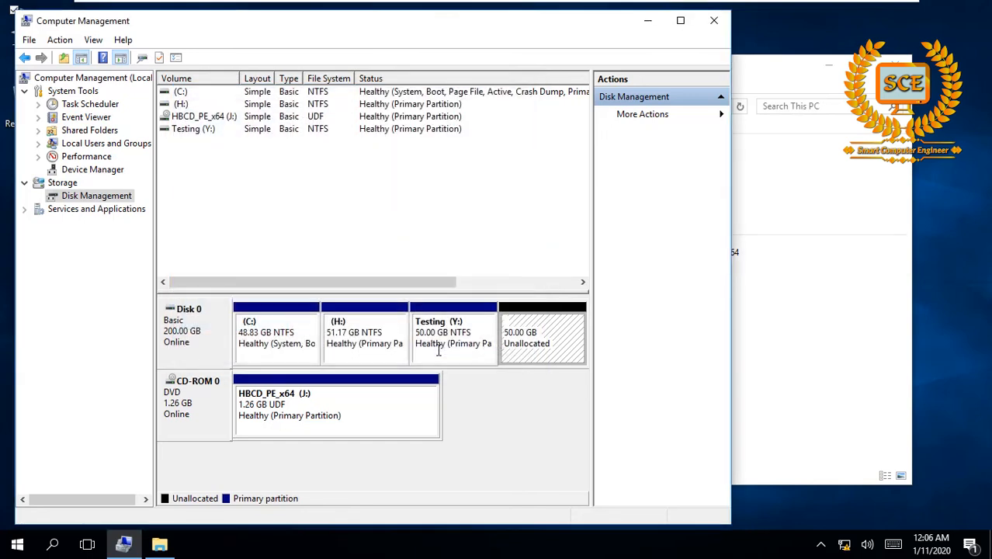
# - Check the two new drives in the This PC window, and return to Disk Management
pyautogui.click(650, 21)
pyautogui.moveTo(466, 360); pyautogui.dragTo(508, 299)
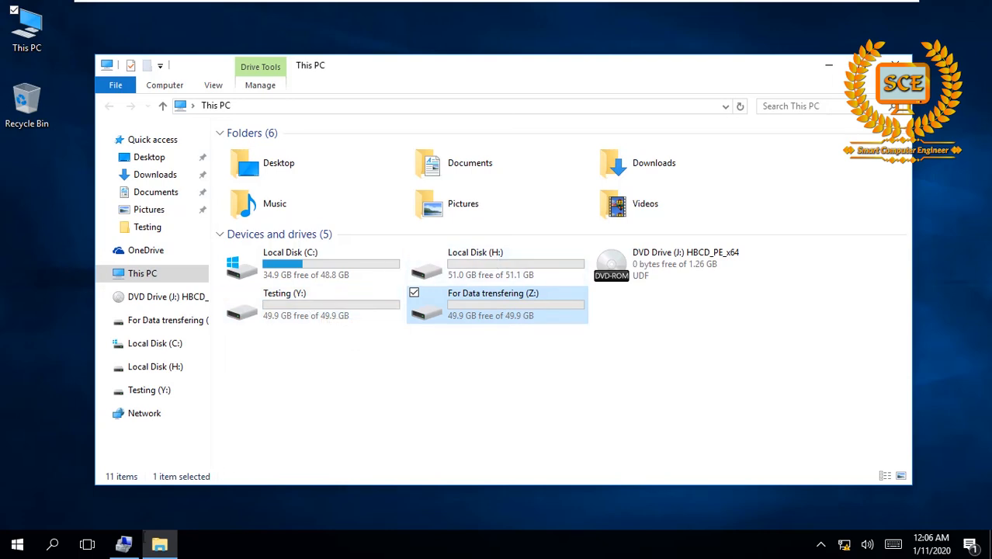
pyautogui.click(124, 544)
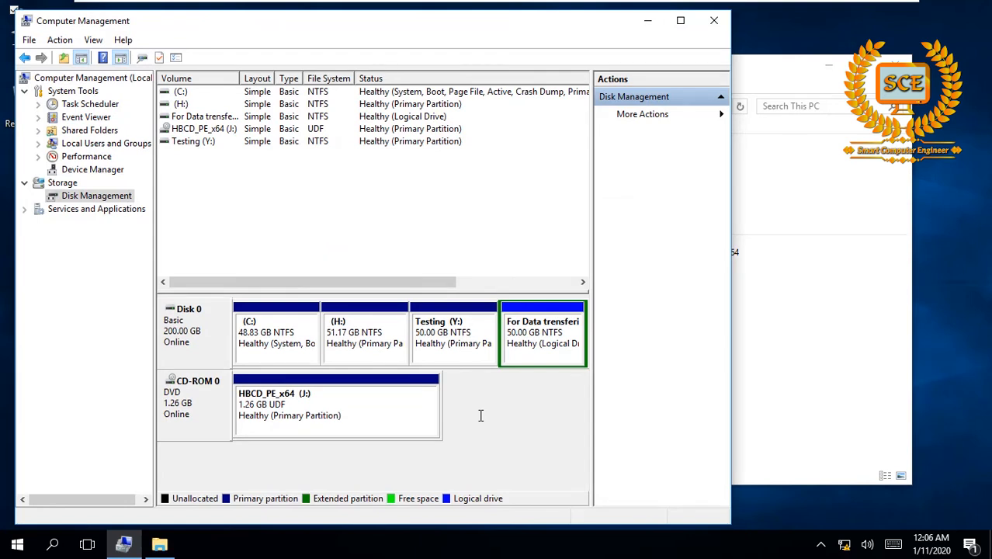
# - Delete the Testing (Y:) volume on Disk 0, accepting the loss of its data
pyautogui.rightClick(474, 320)
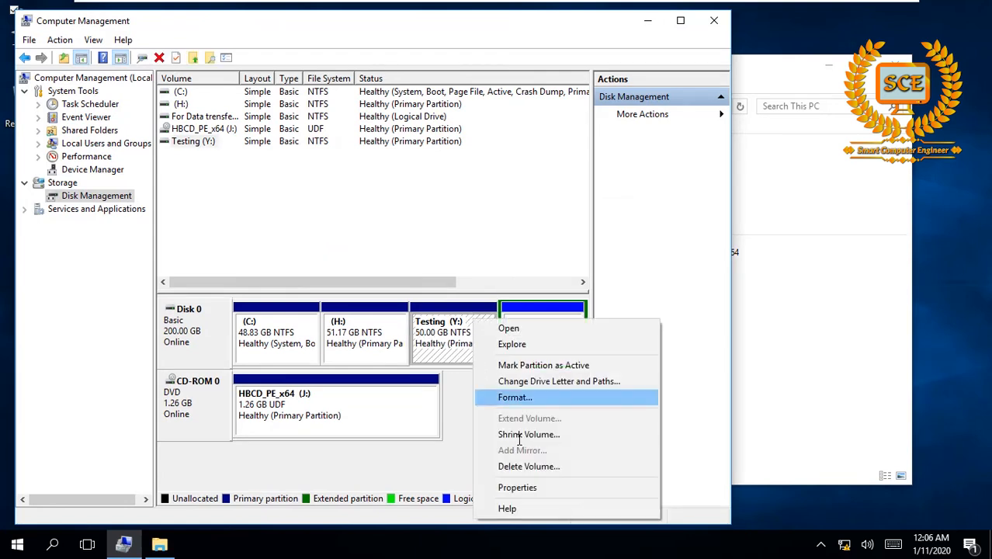
pyautogui.click(524, 464)
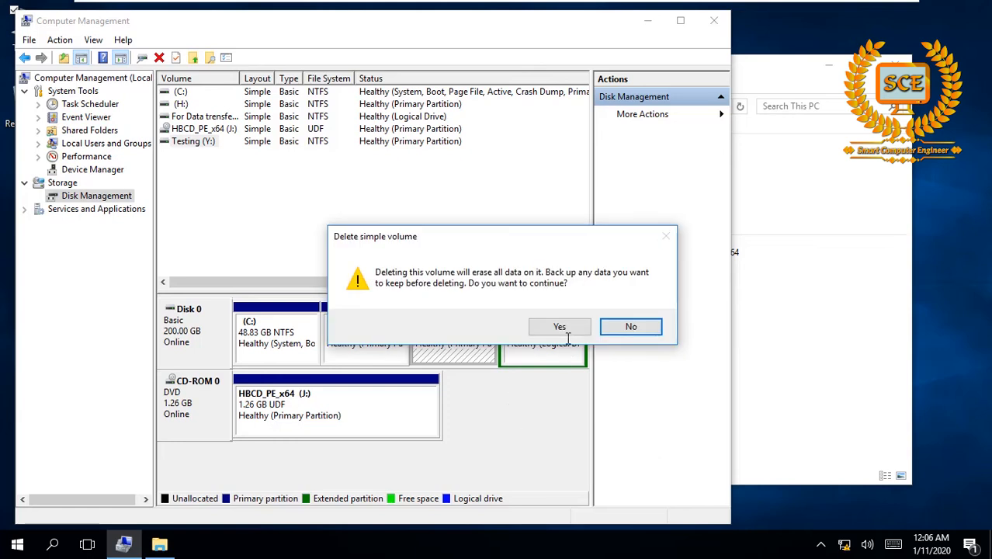
pyautogui.click(567, 334)
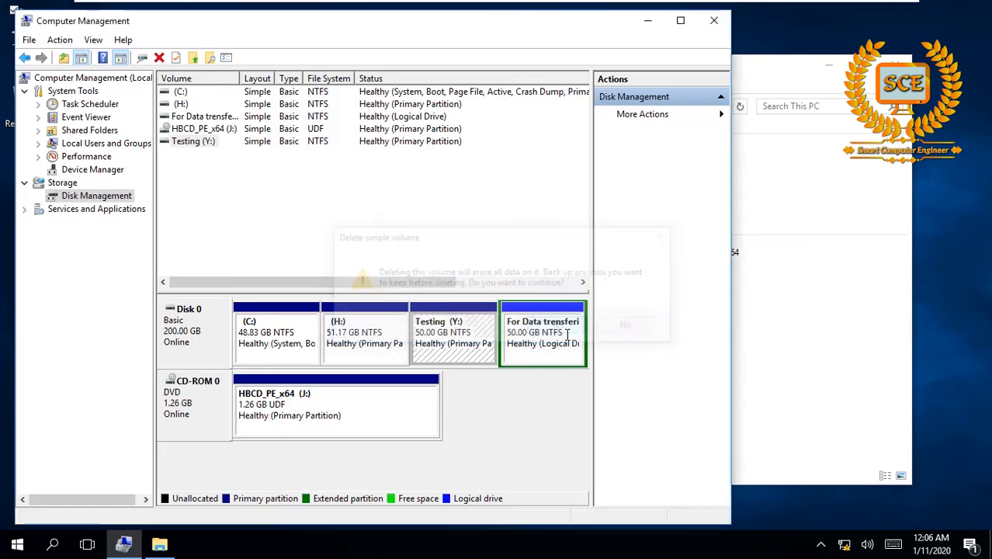
# - Extend the H: volume by 51199 MB using the unallocated space on Disk 0
pyautogui.rightClick(386, 321)
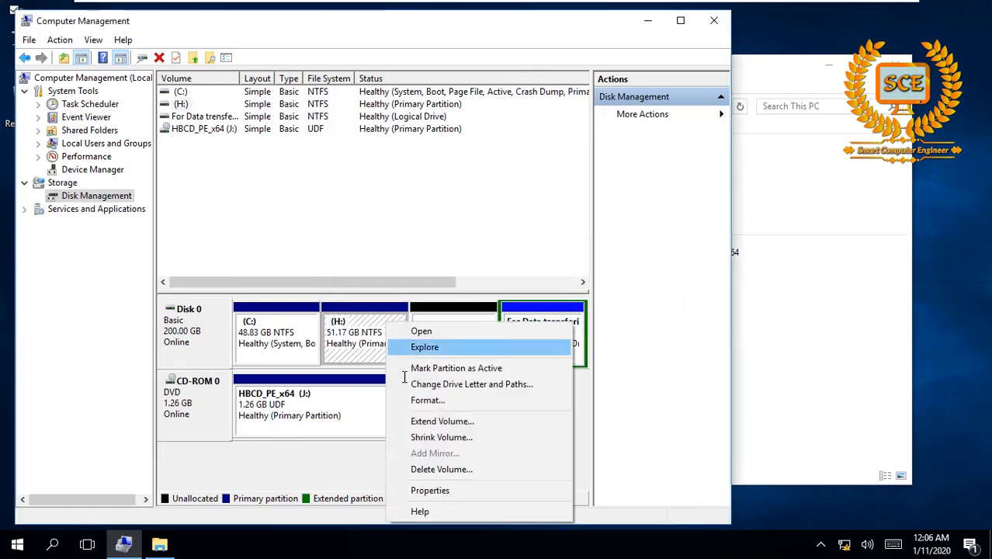
pyautogui.click(433, 420)
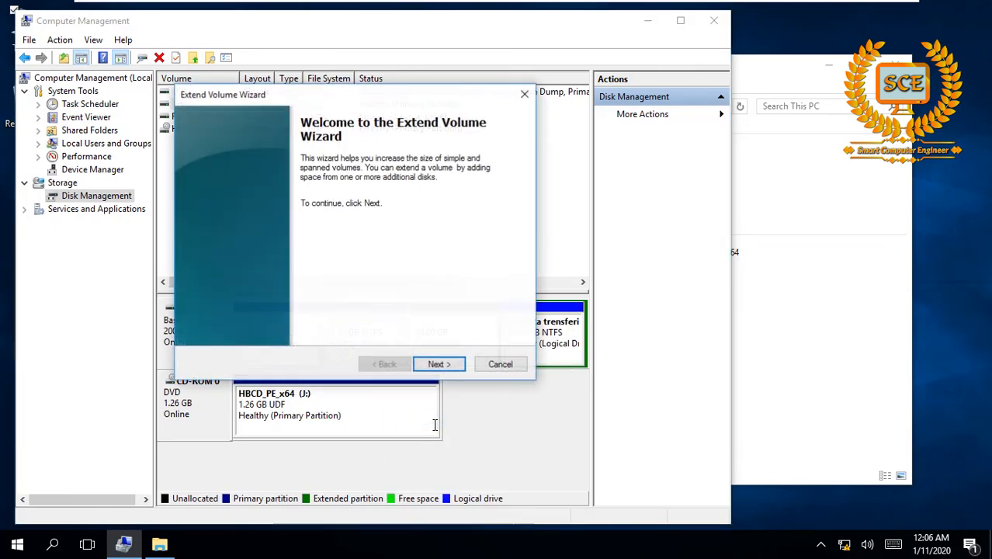
pyautogui.click(440, 364)
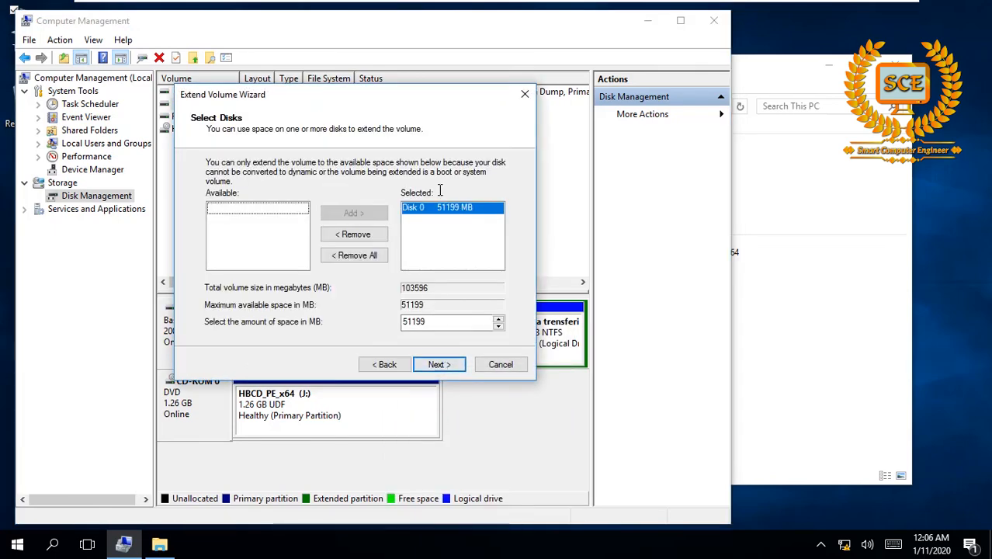
pyautogui.click(439, 364)
pyautogui.click(439, 364)
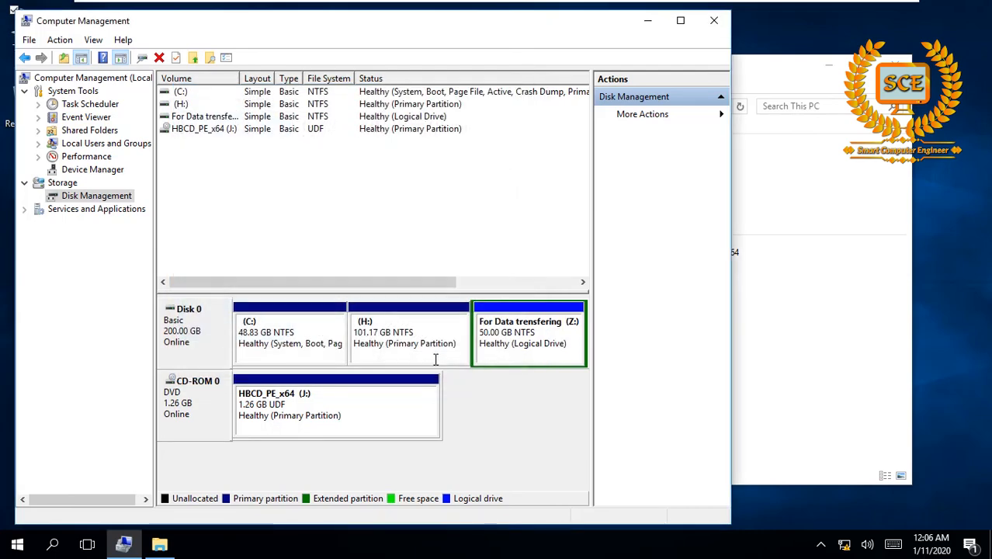
# - Switch to the This PC window and refresh it to check the size of the H: drive
pyautogui.click(648, 21)
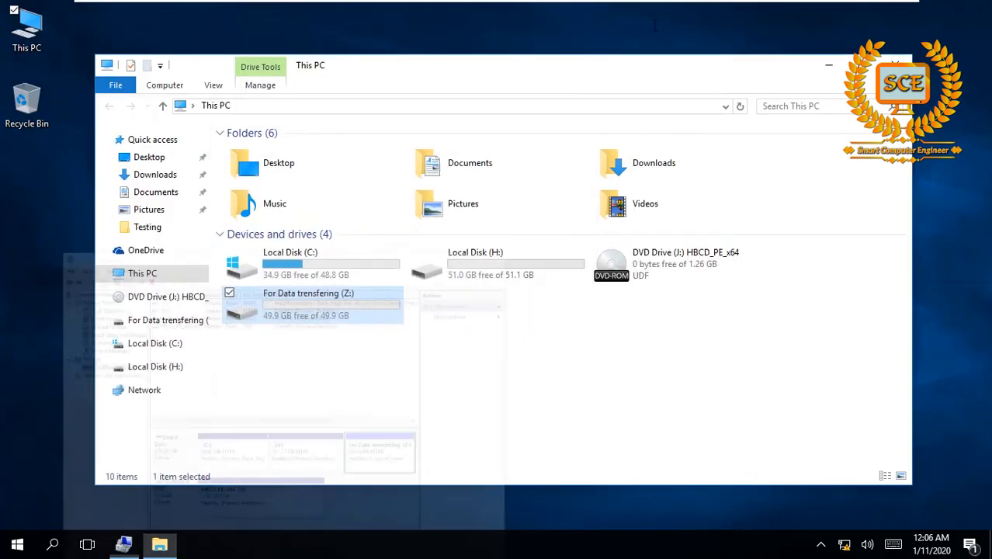
pyautogui.rightClick(516, 345)
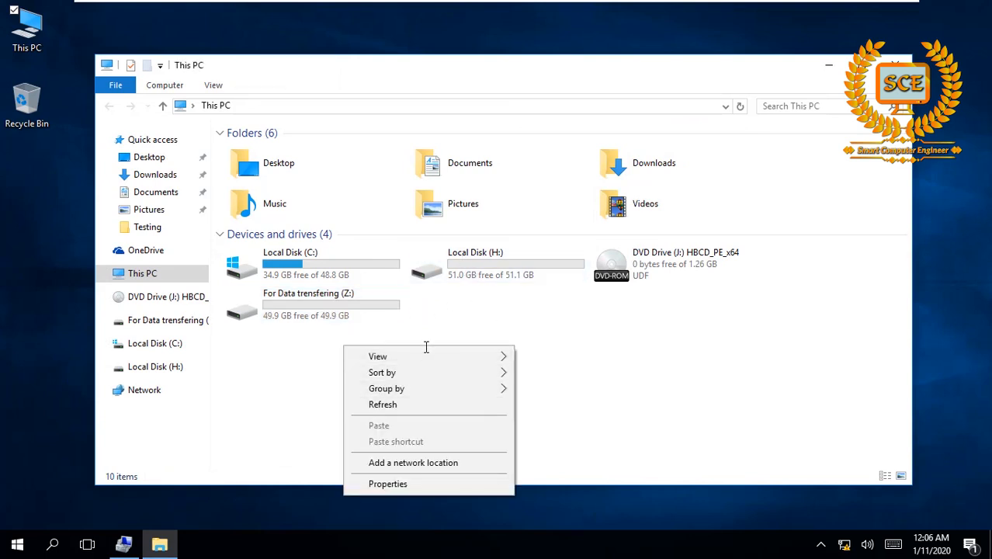
pyautogui.click(399, 404)
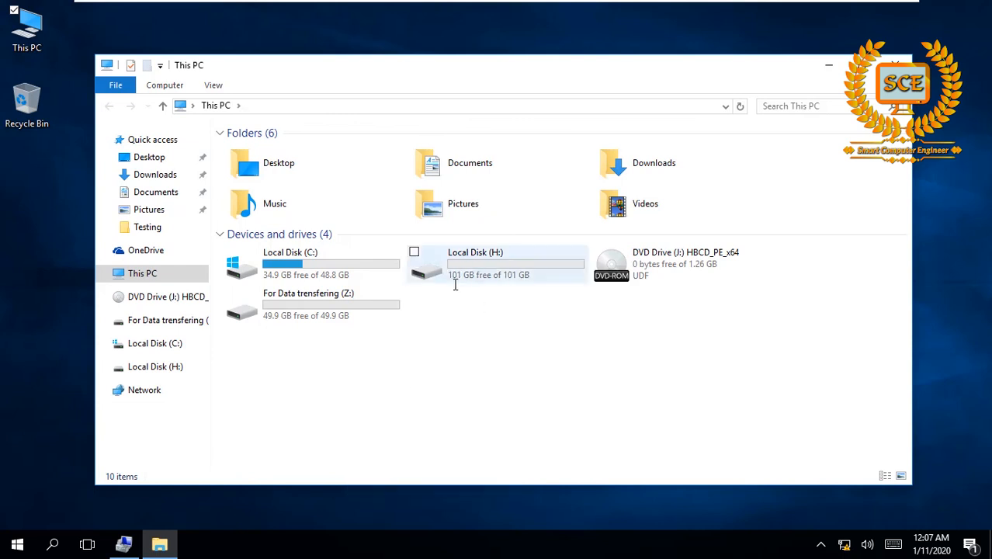